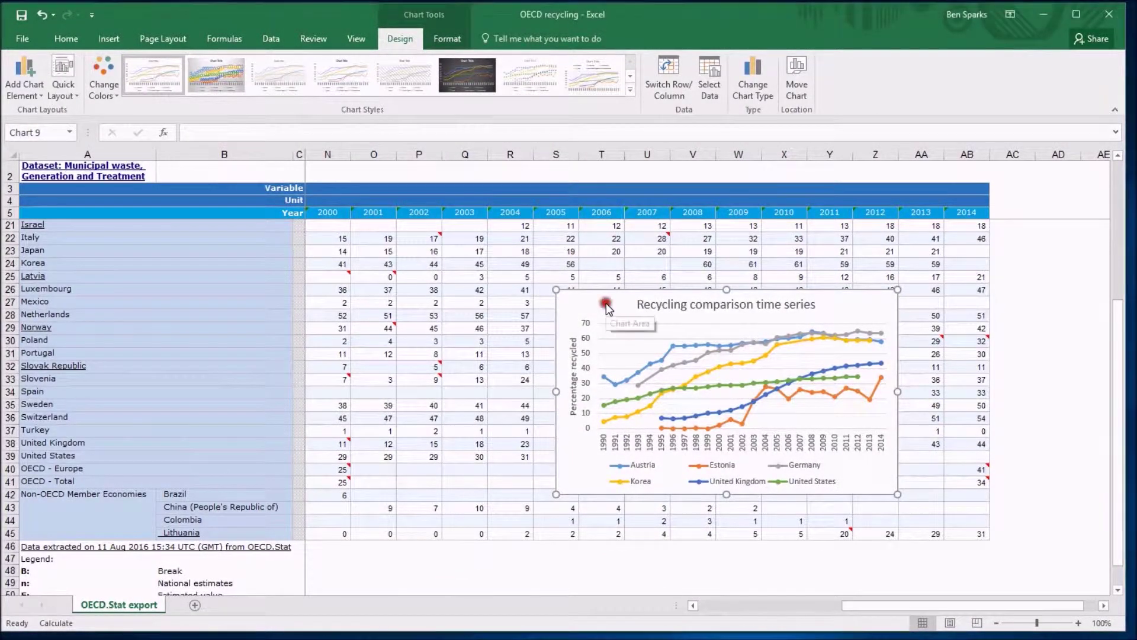
Shift the recycling comparison chart left over the data columns and bring up its Move Chart options
double_click(613, 315)
mouse_move(628, 307)
mouse_down()
mouse_move(486, 281)
mouse_move(548, 303)
mouse_up()
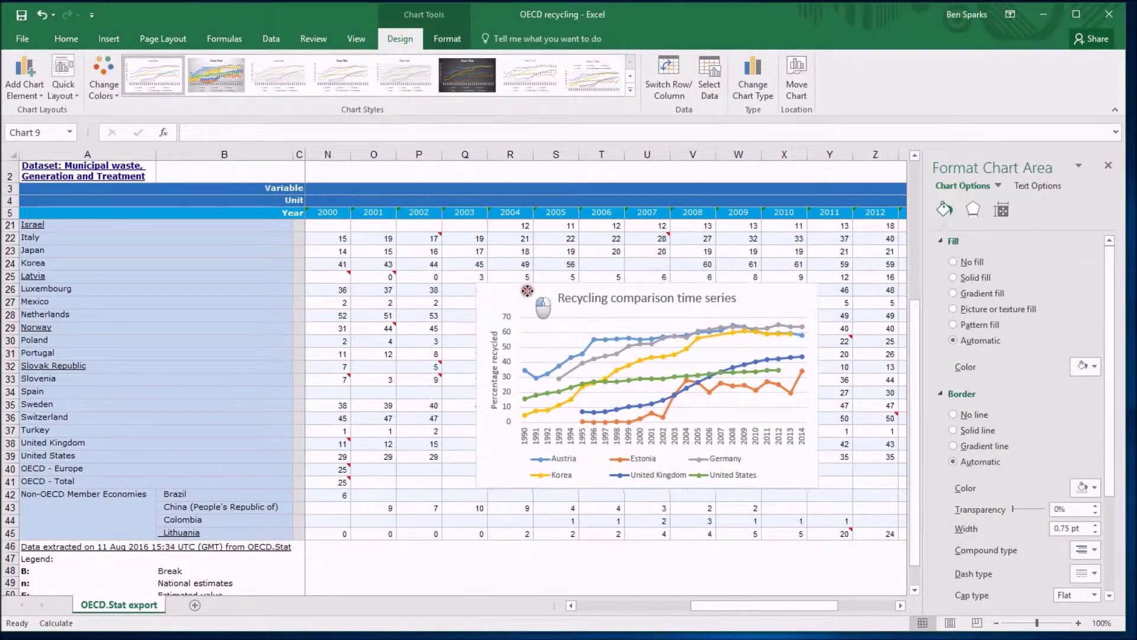
click(1108, 167)
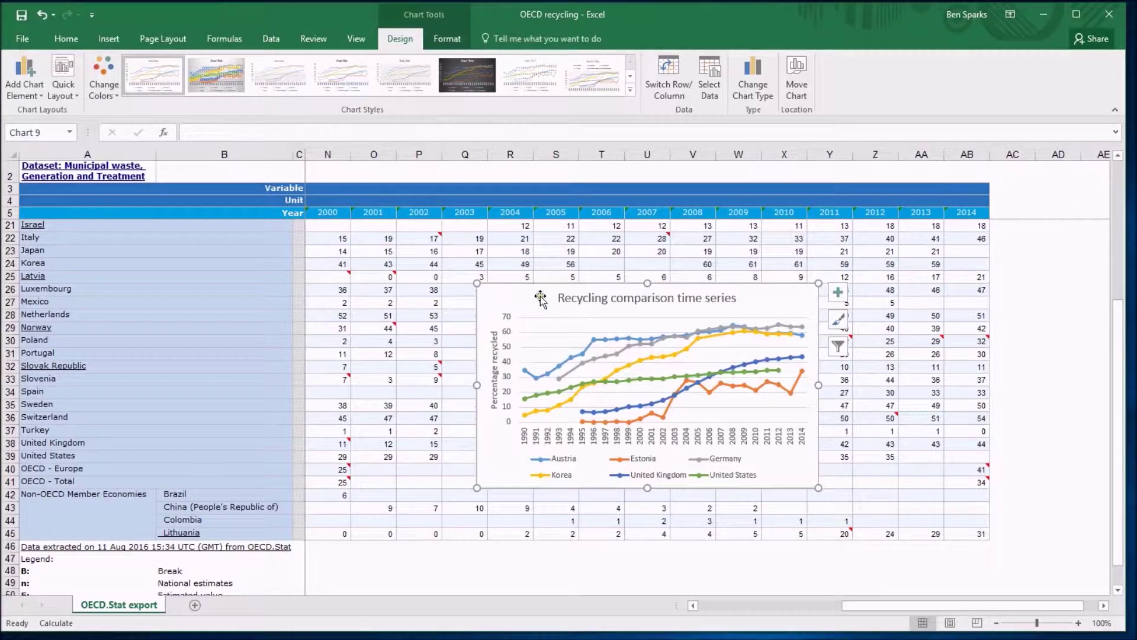
right_click(514, 293)
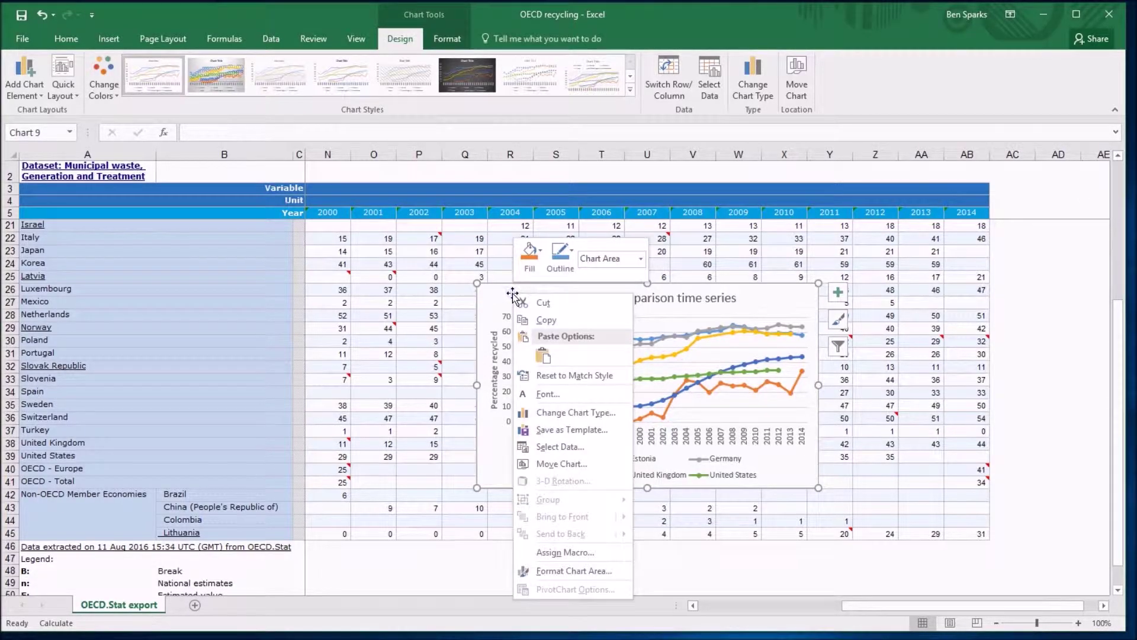
click(574, 465)
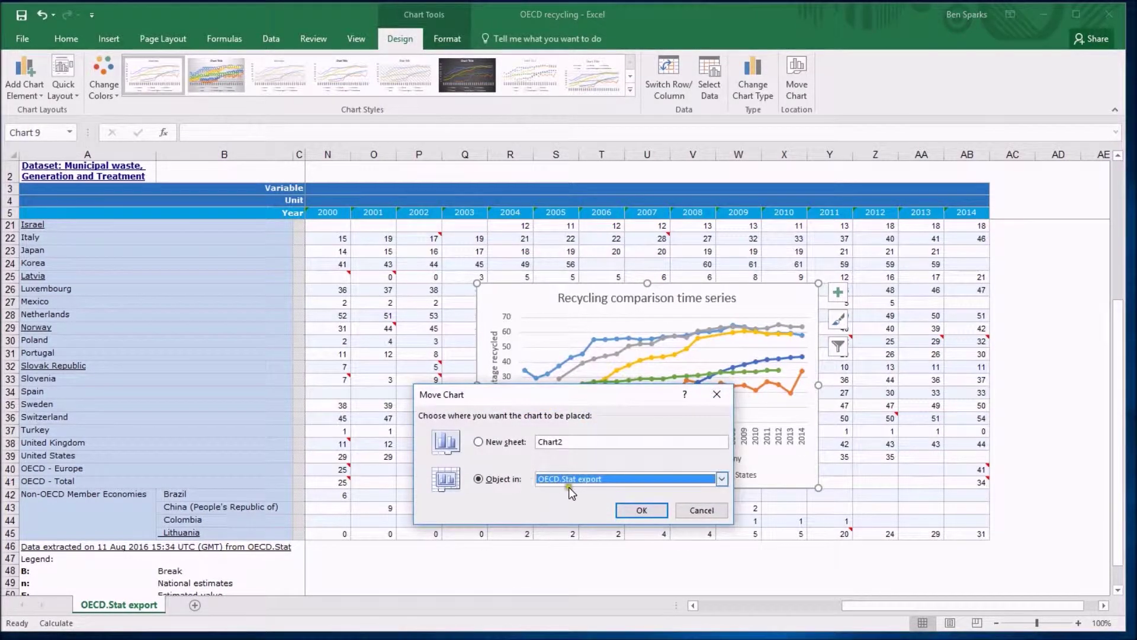
Move the chart to a new chart sheet named 'Recycling Chart'
click(722, 479)
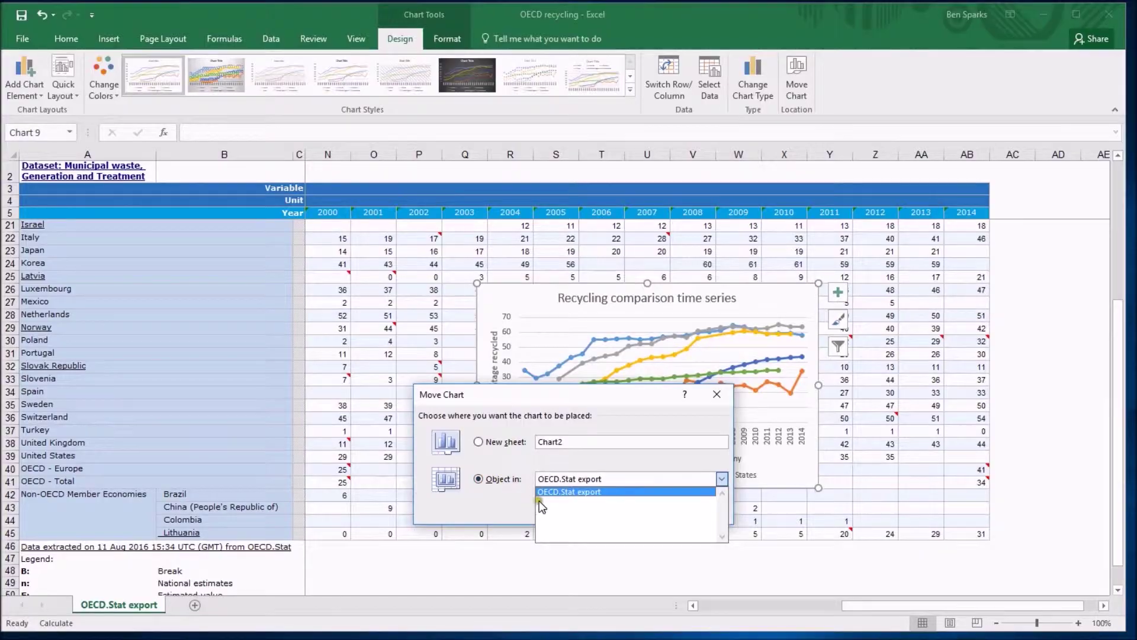
click(613, 492)
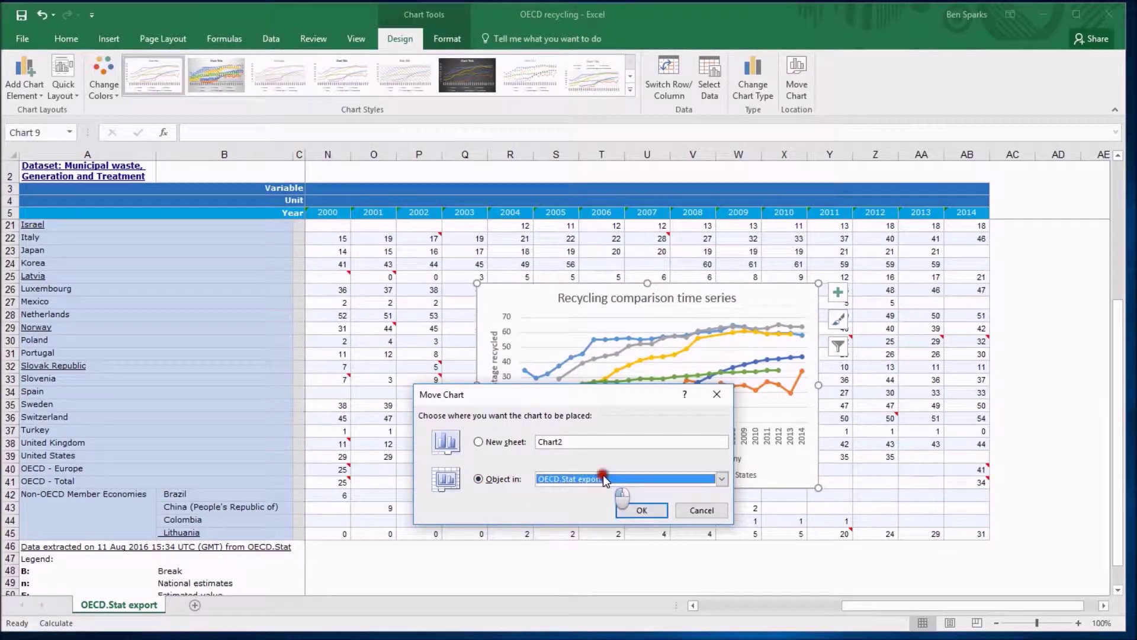
click(479, 442)
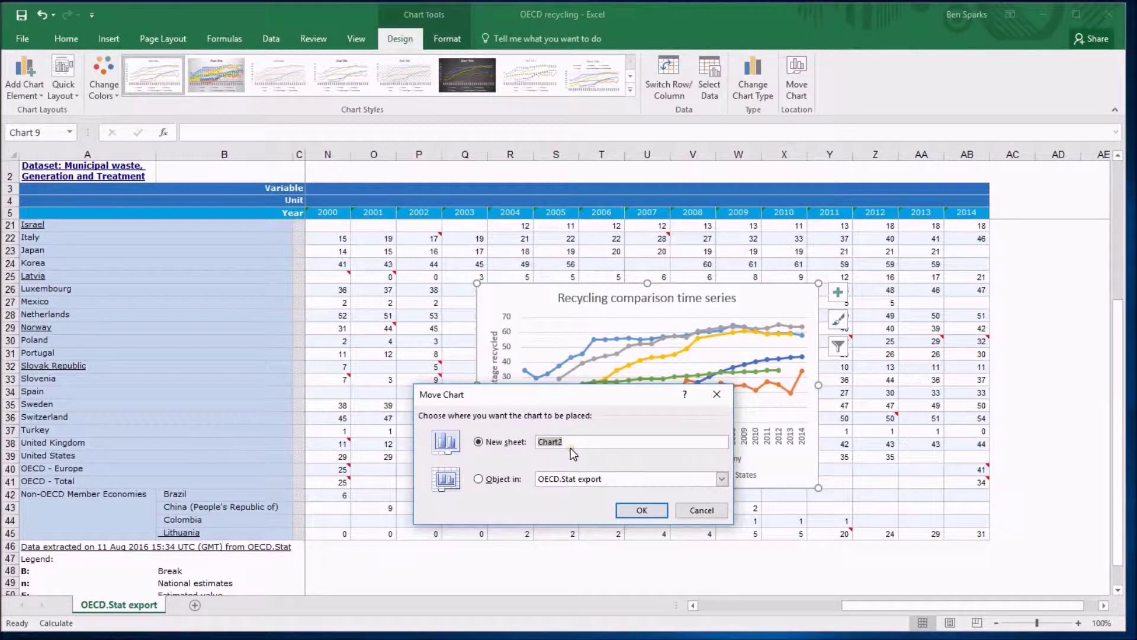
text(Rec)
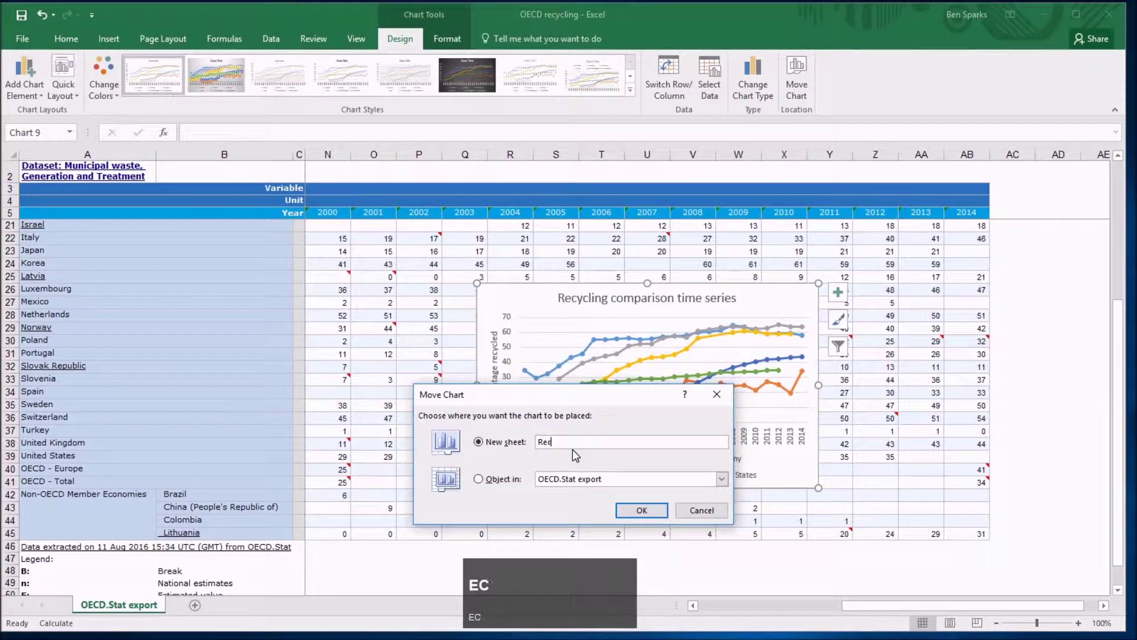
text(ycling Chart)
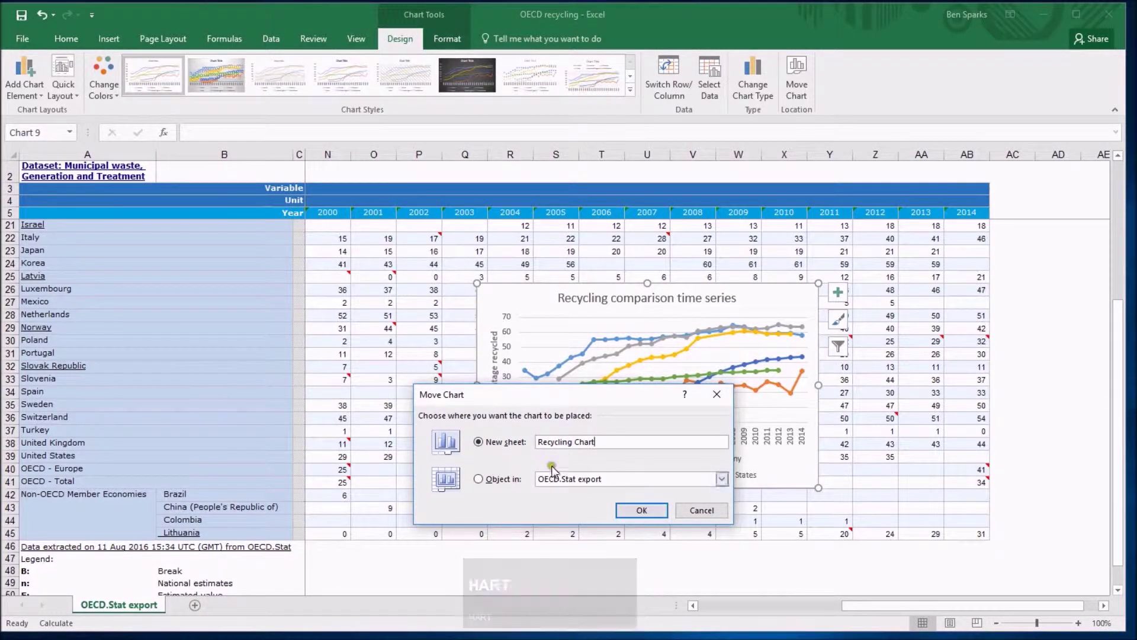
click(640, 513)
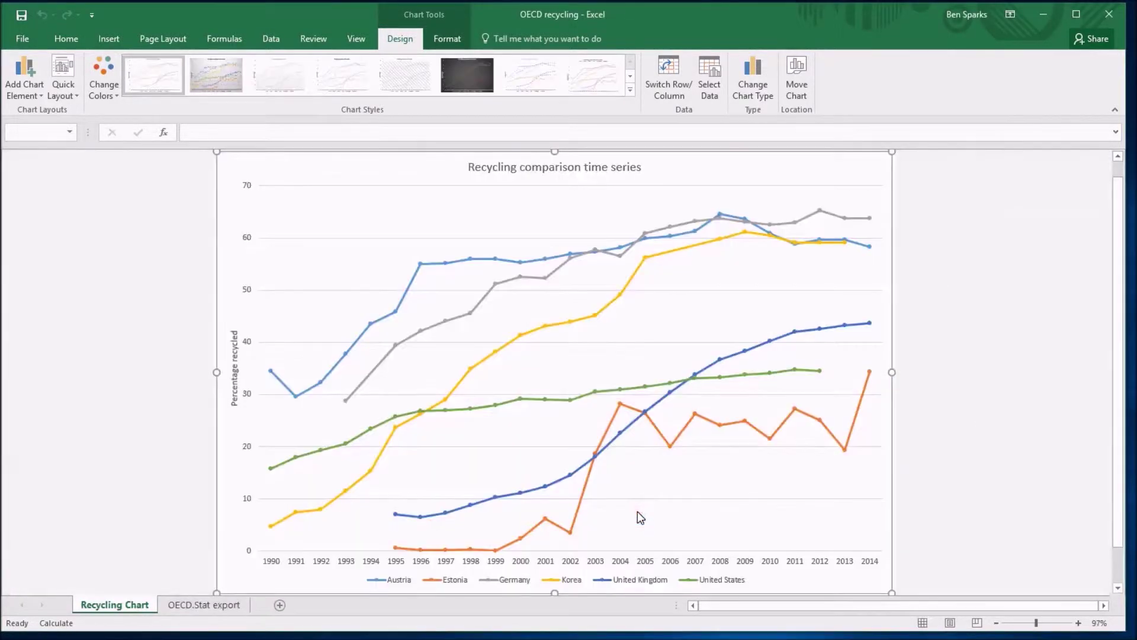
click(204, 605)
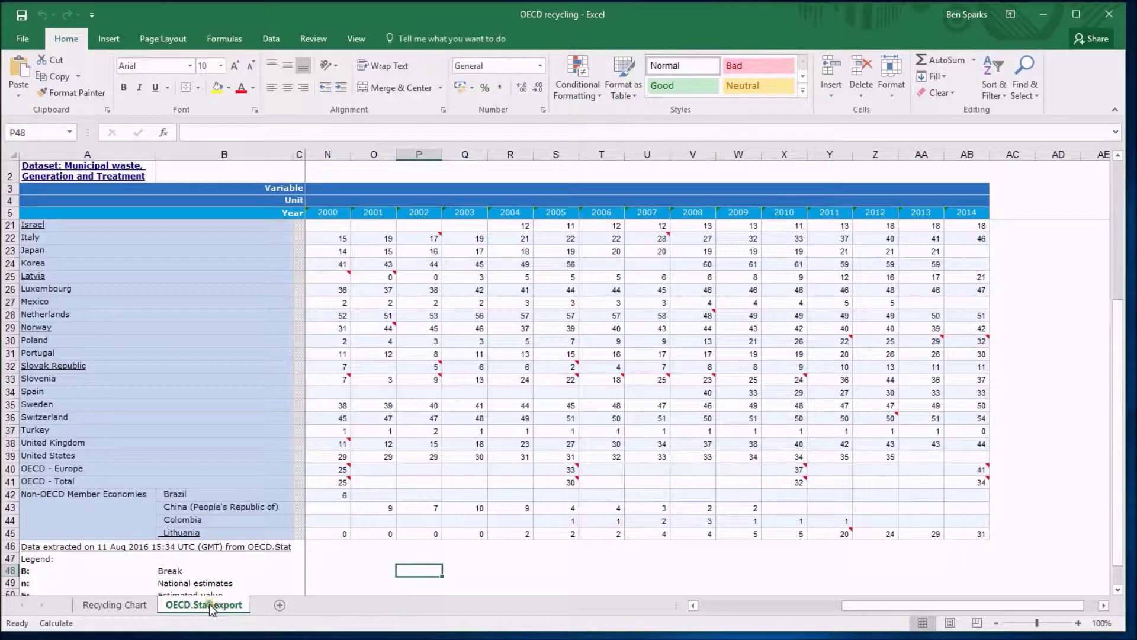
click(118, 606)
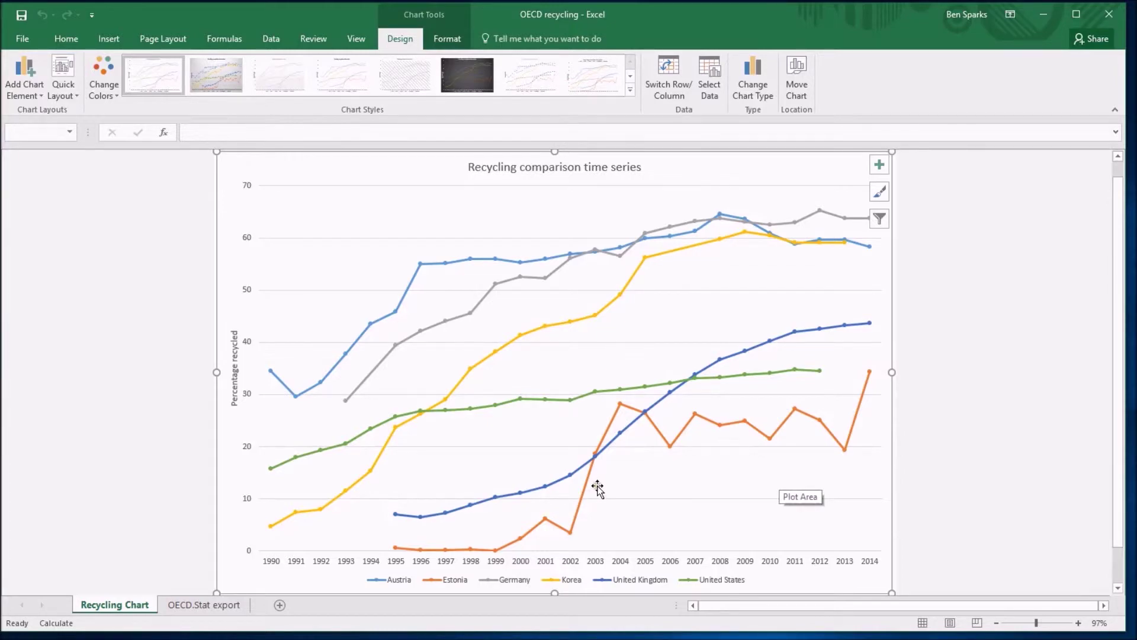
click(982, 509)
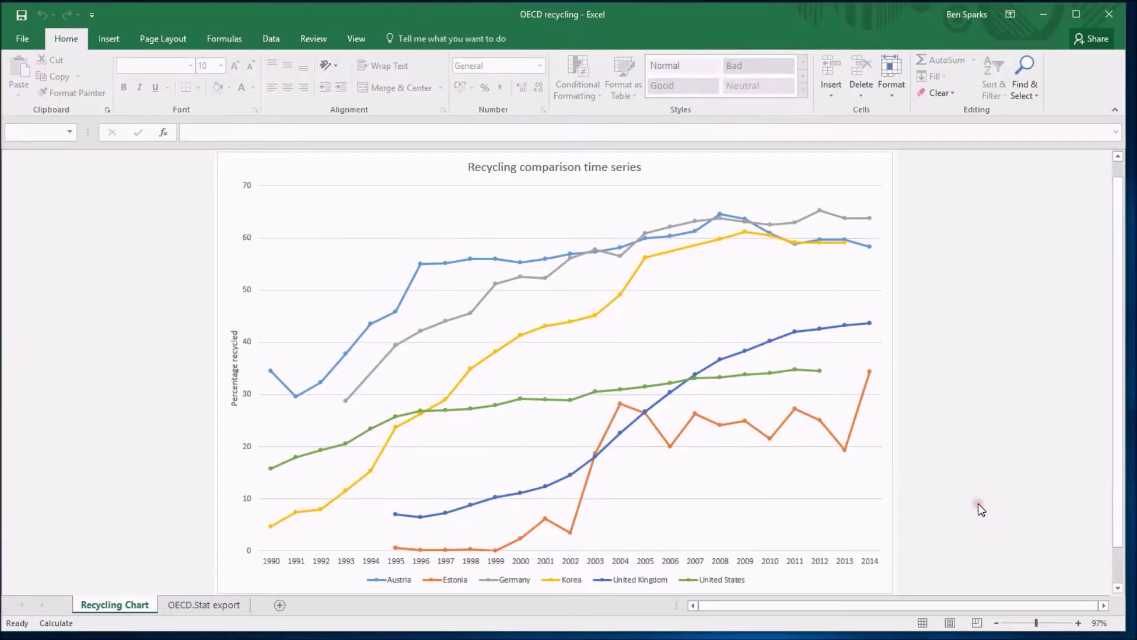